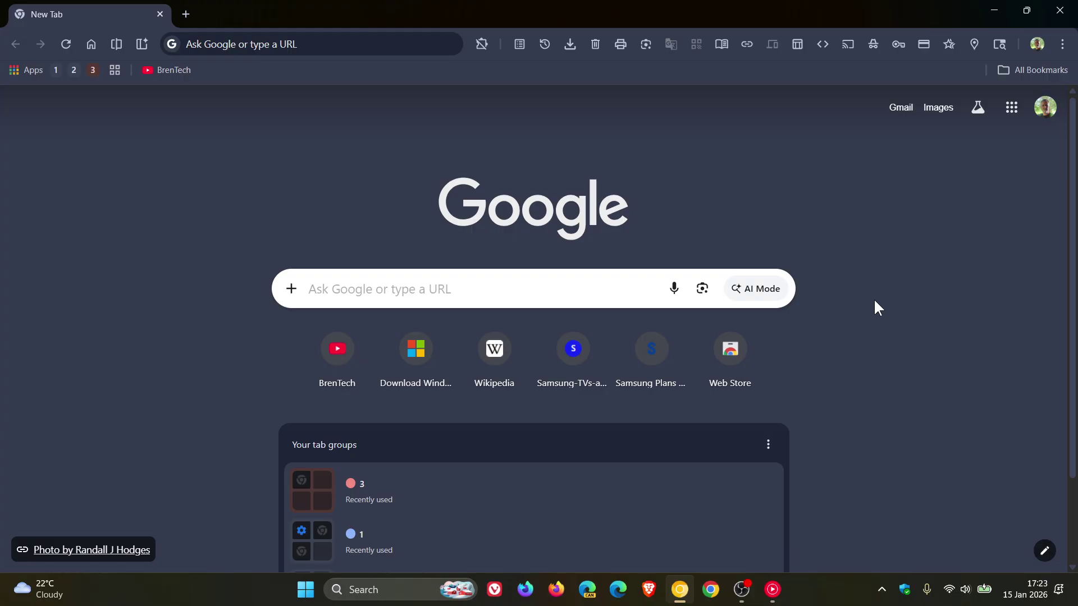
# - Move the tabs into a vertical side panel, collapse and re-expand it, and check tab search
pyautogui.rightClick(507, 15)
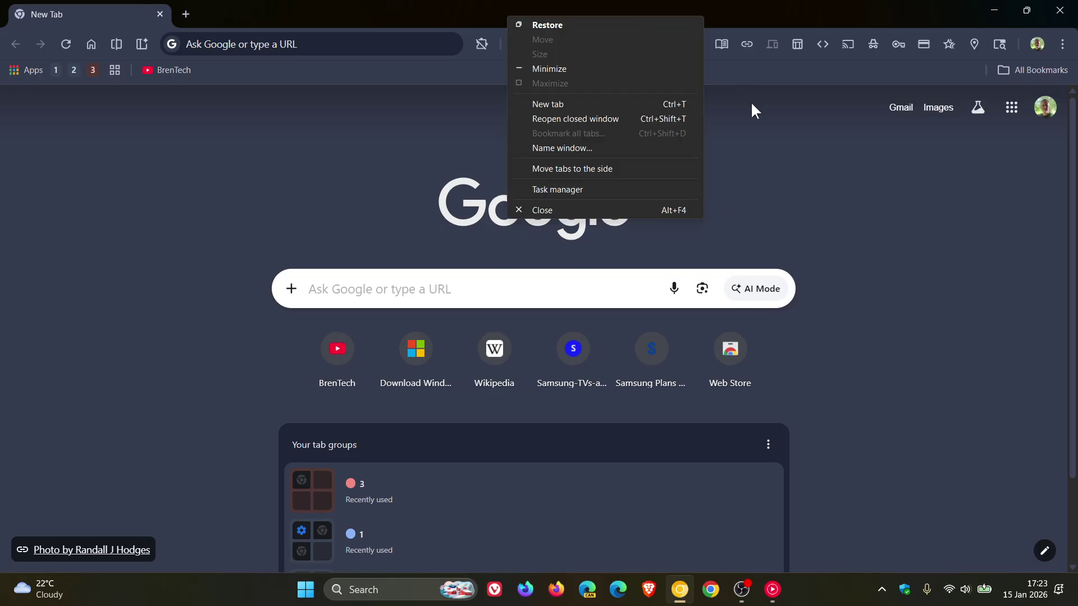
pyautogui.click(605, 168)
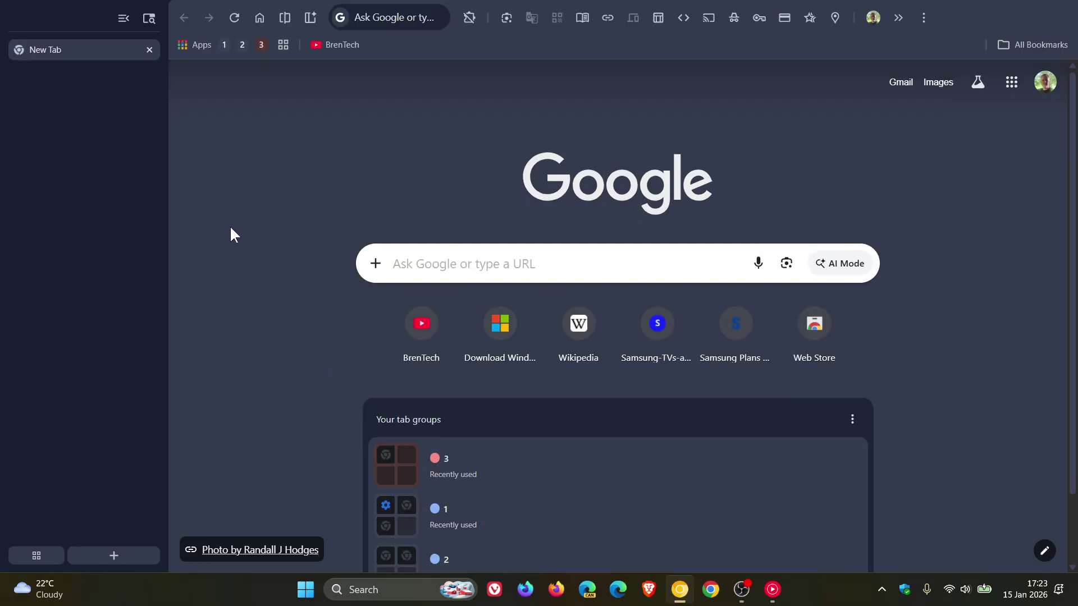
pyautogui.click(123, 17)
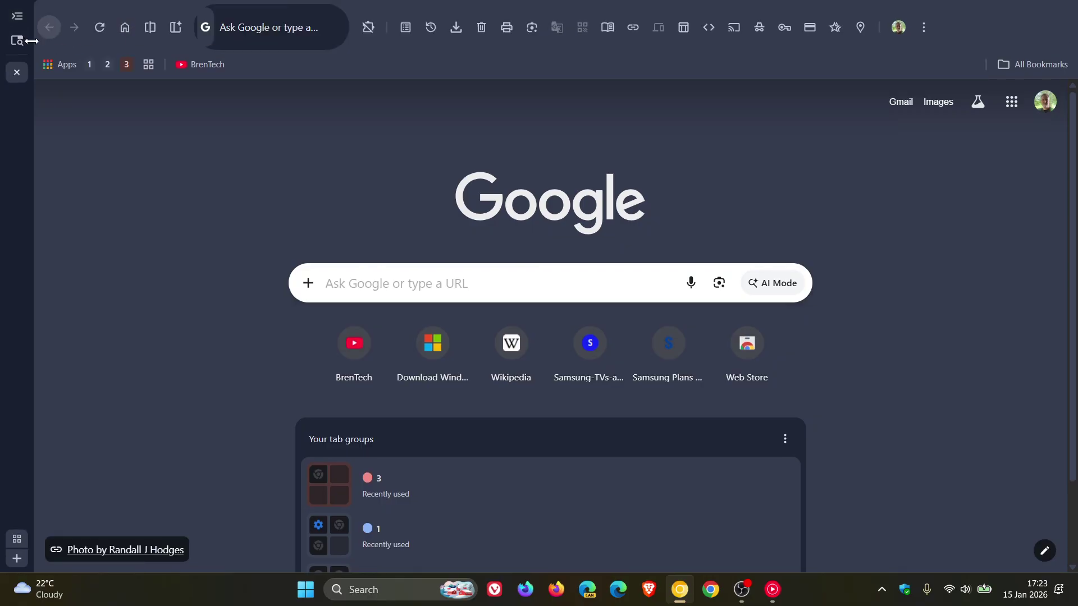
pyautogui.click(14, 16)
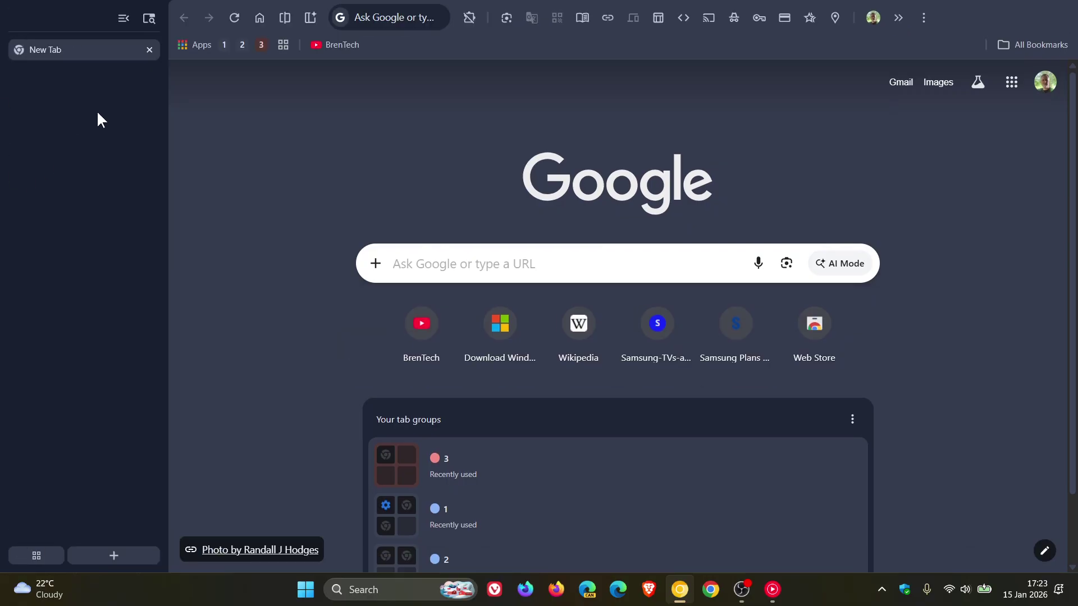
pyautogui.click(147, 23)
pyautogui.click(147, 23)
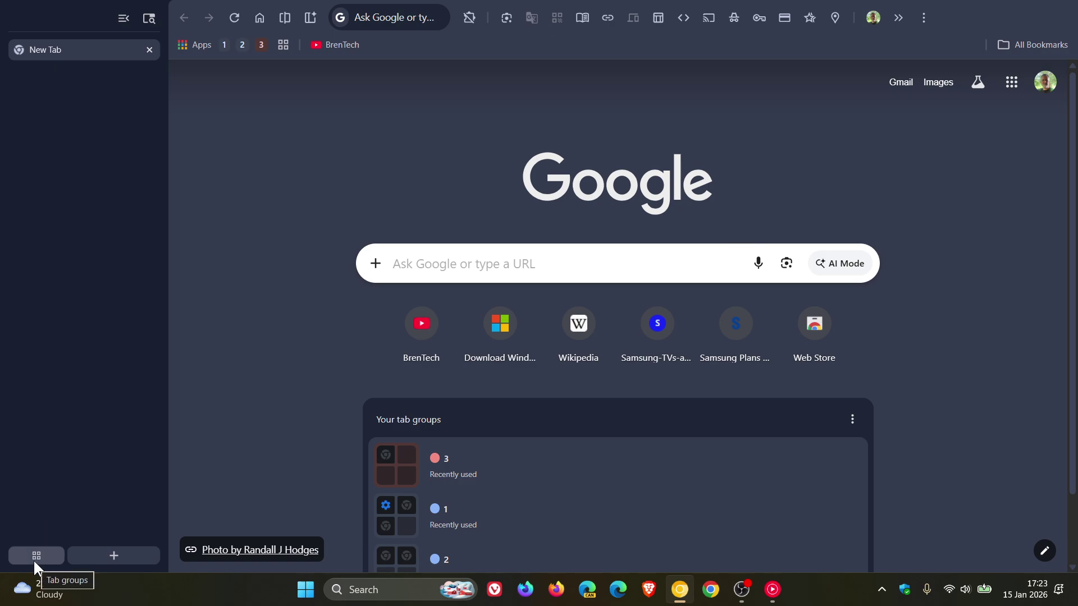
# - Open two more new tabs, then move the tabs back to the top
pyautogui.click(98, 562)
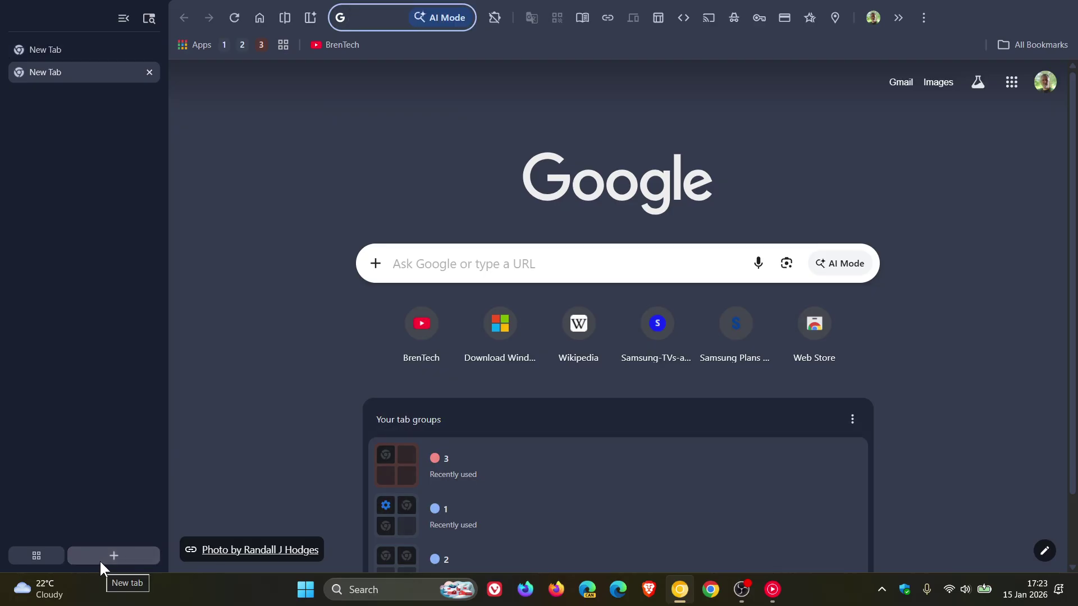
pyautogui.click(99, 561)
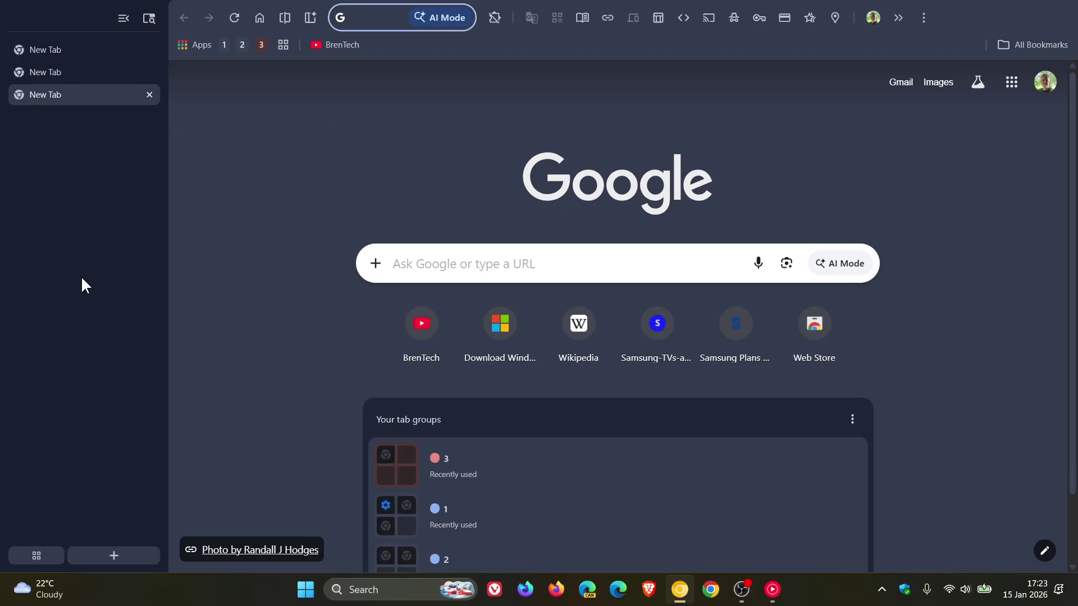
pyautogui.rightClick(48, 17)
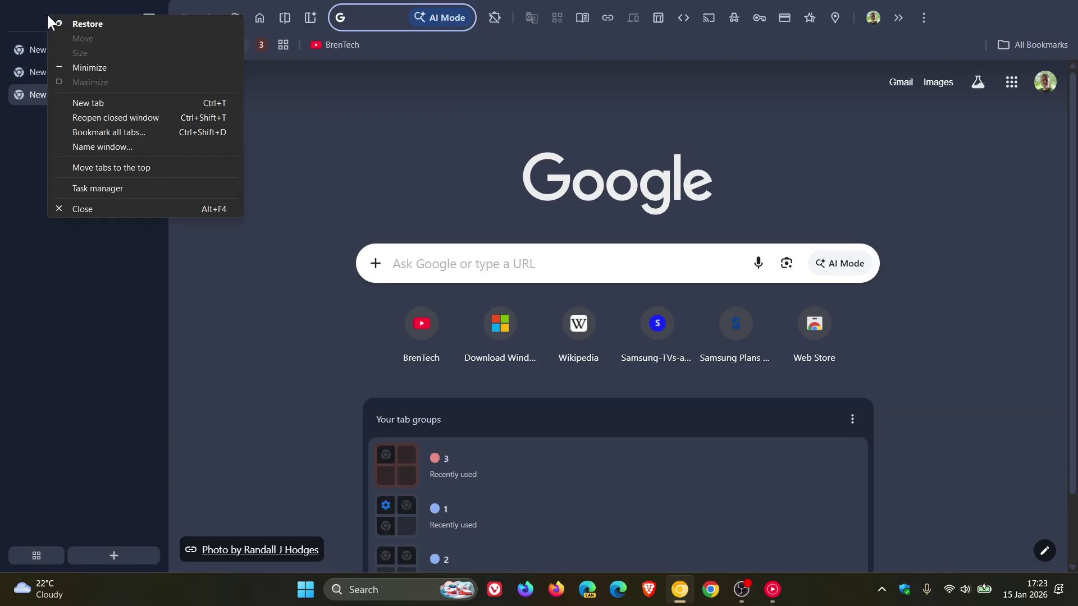
pyautogui.click(133, 168)
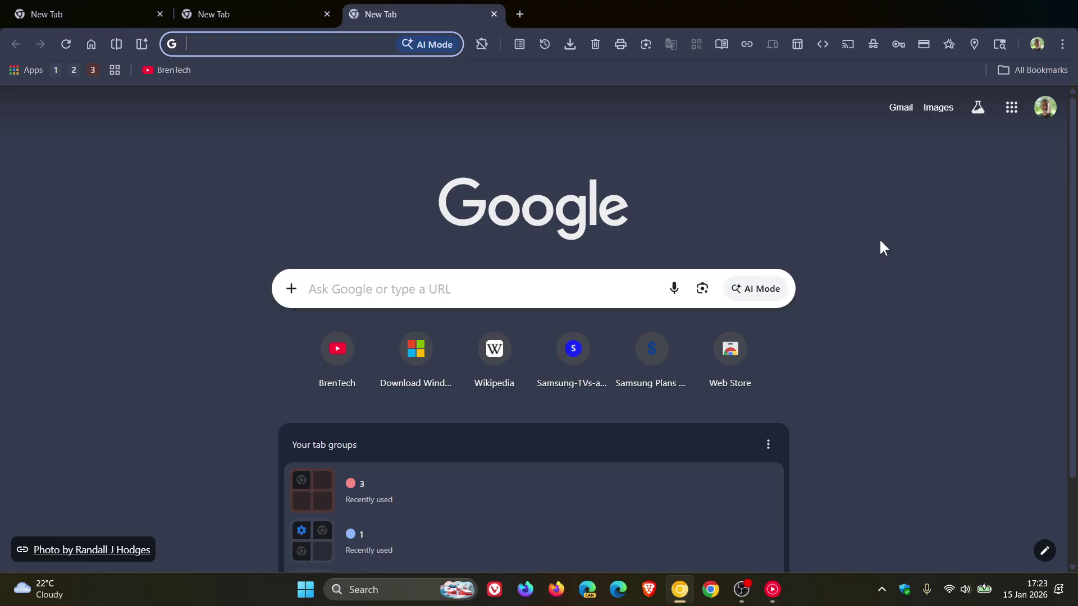
# - Open Chrome Settings to the Appearance section
pyautogui.click(1063, 44)
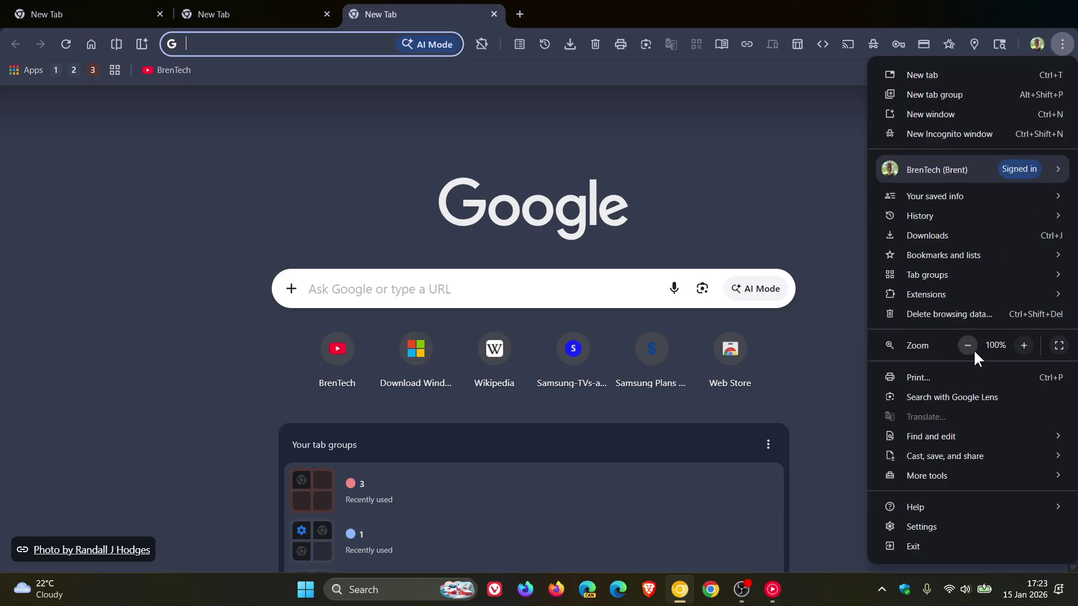
pyautogui.click(918, 523)
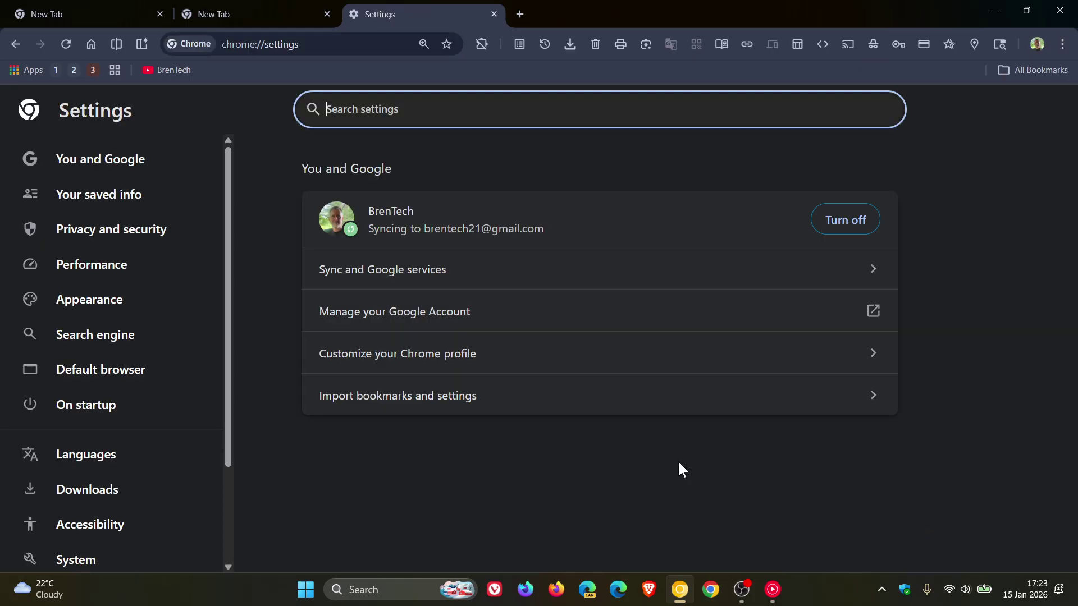
pyautogui.click(90, 303)
pyautogui.scroll(-2, 278, 334)
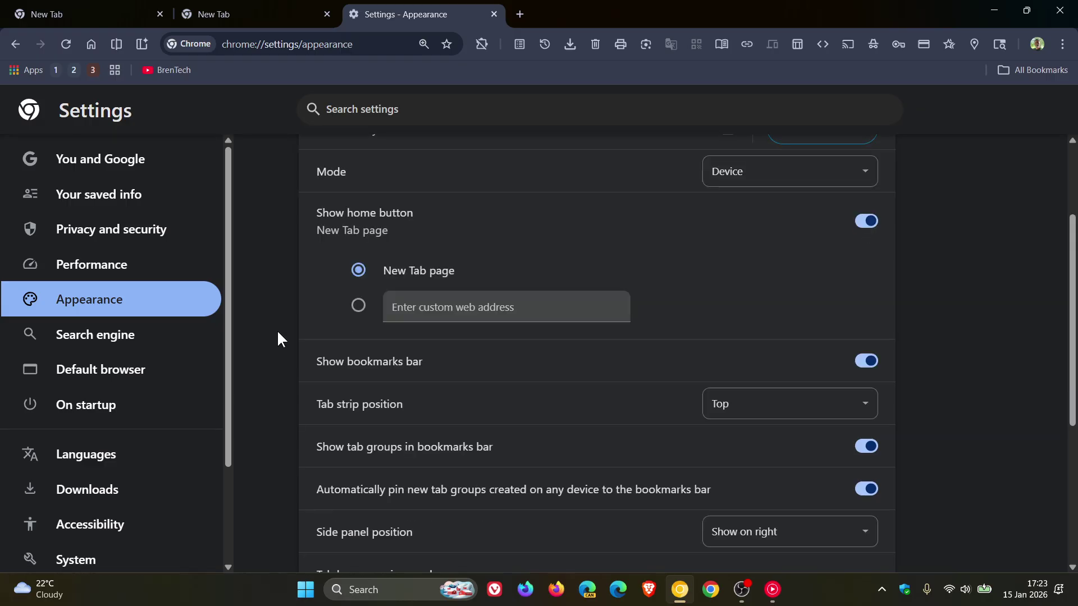
# - Set Tab strip position to Side, then back to Top, and switch to the second new tab
pyautogui.click(765, 415)
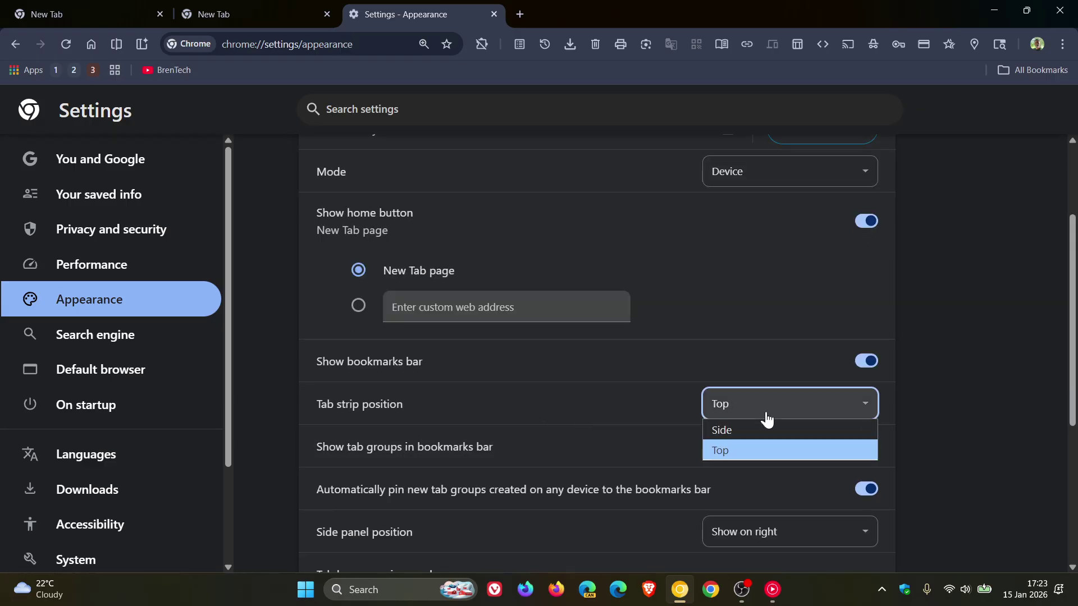
pyautogui.click(760, 430)
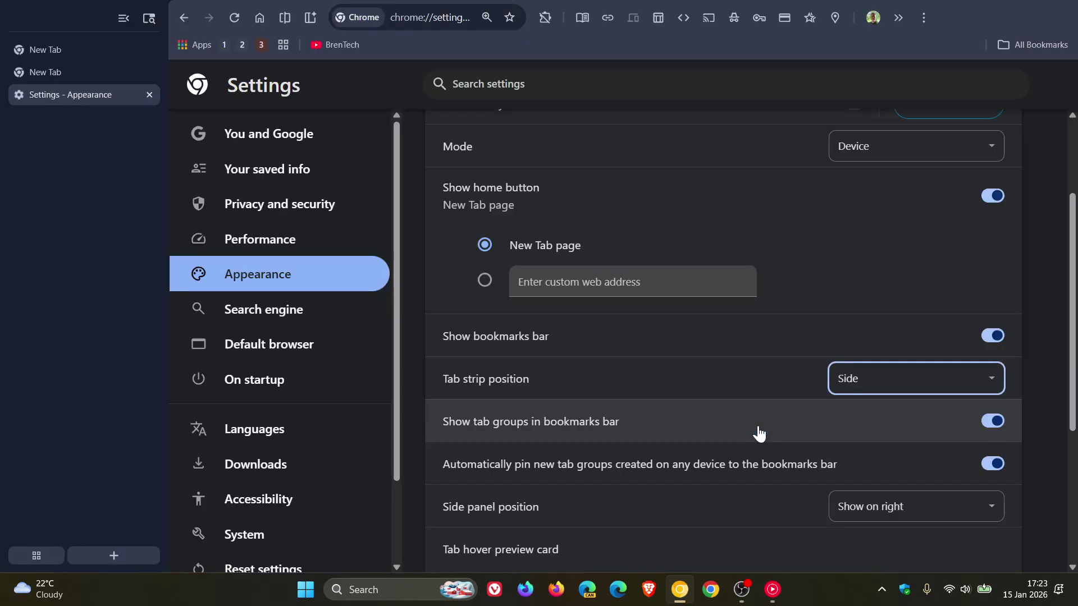
pyautogui.click(852, 390)
pyautogui.click(853, 422)
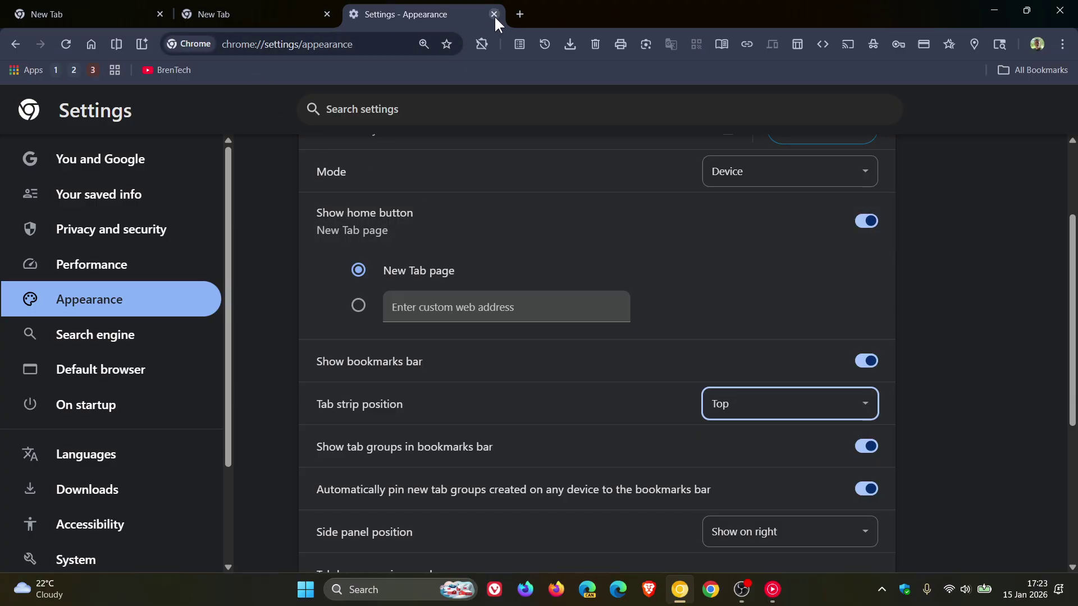
pyautogui.click(274, 21)
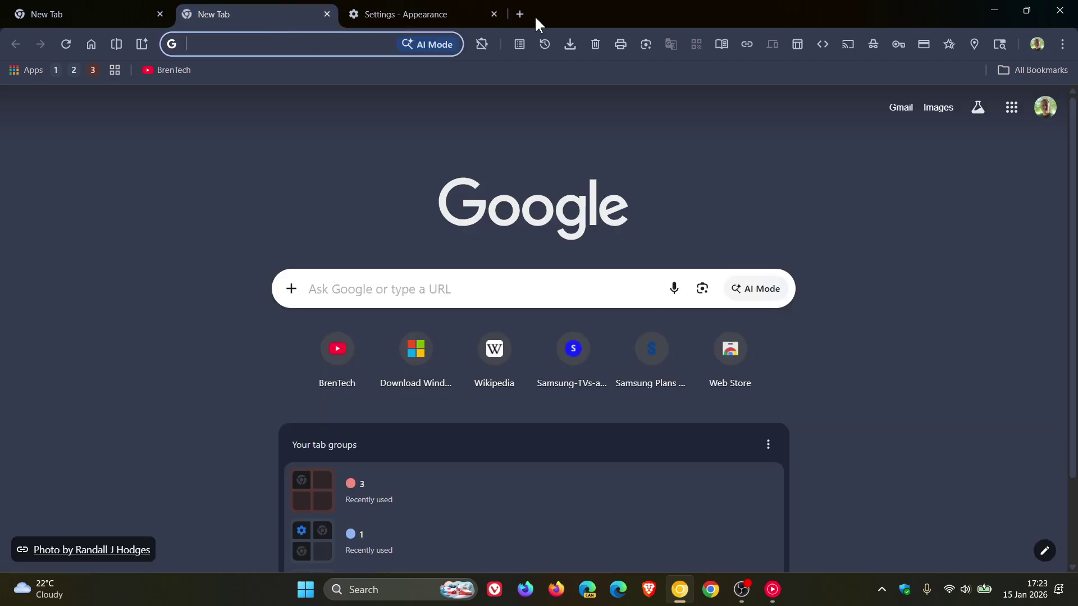
pyautogui.rightClick(579, 20)
pyautogui.click(689, 165)
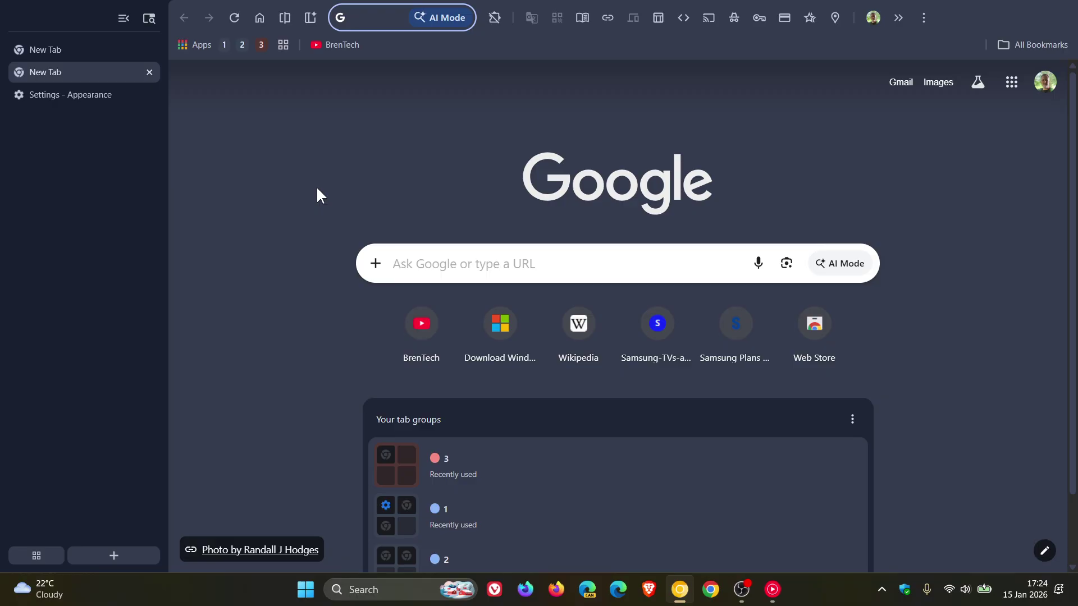
pyautogui.rightClick(45, 19)
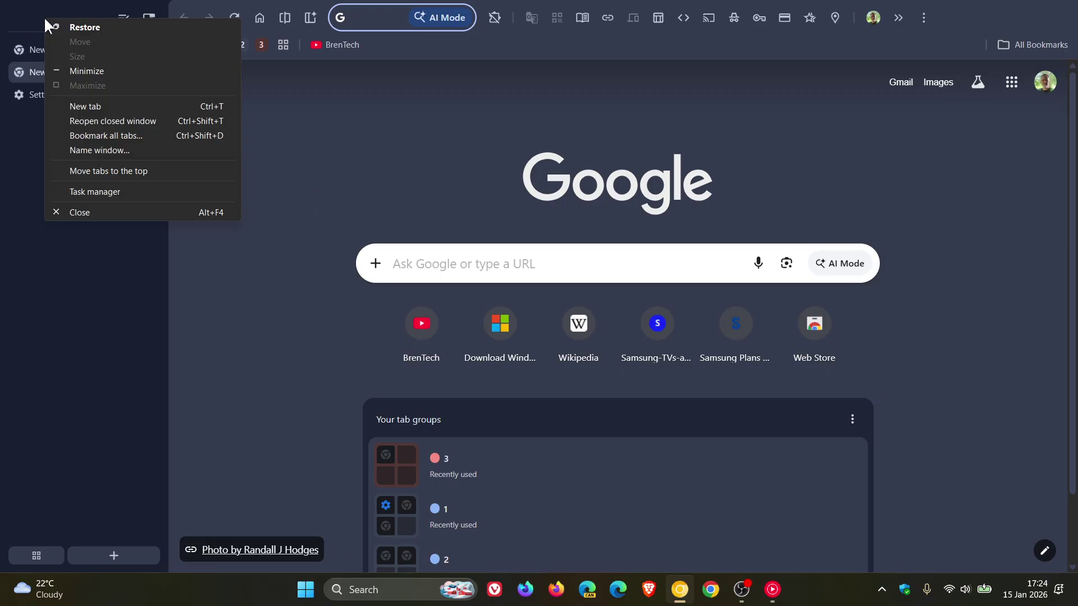
pyautogui.click(121, 168)
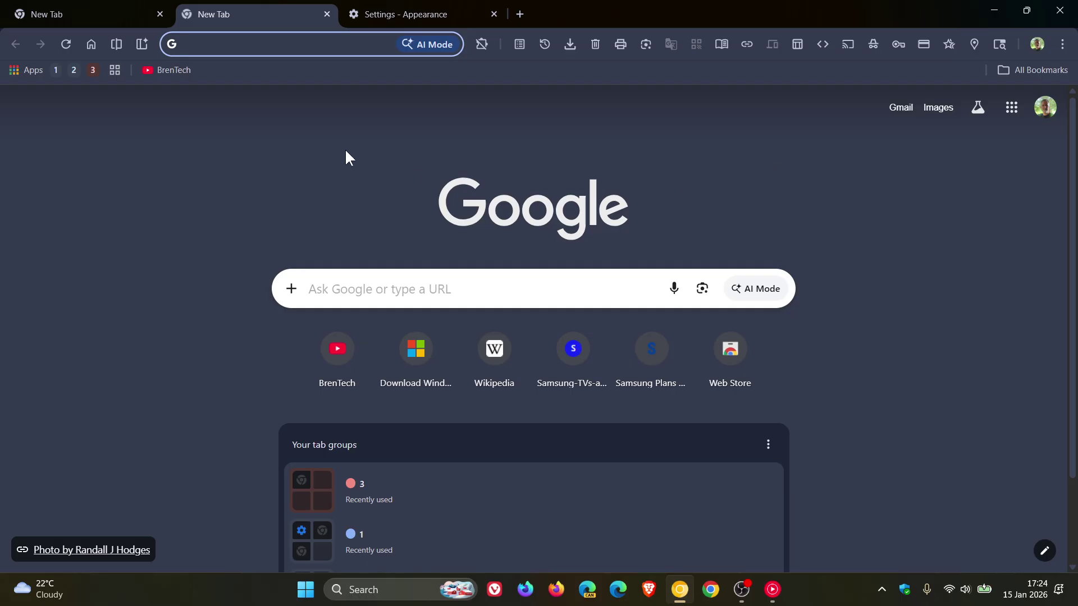
# - Open chrome://flags and search the flags for 'vertic' to show the Vertical Tabs flag
pyautogui.write('chrome://flags/')
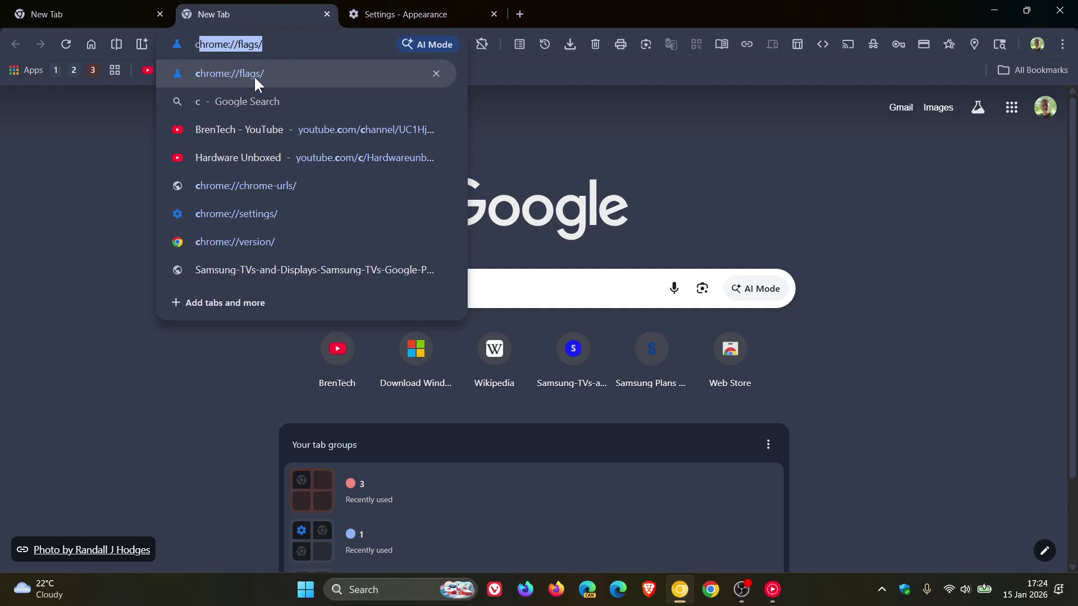
pyautogui.click(253, 75)
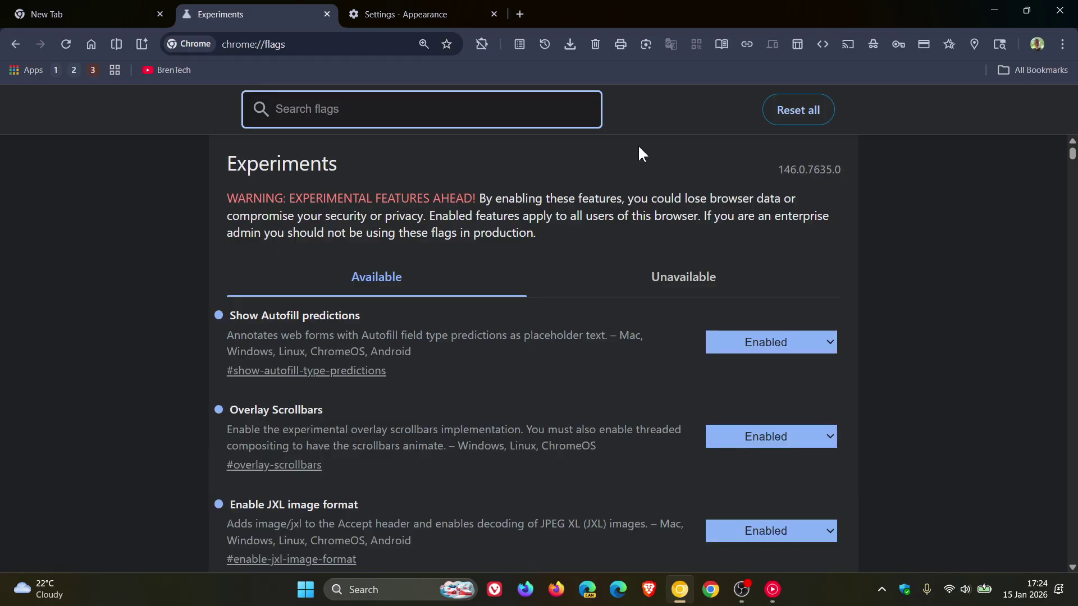
pyautogui.write('ver')
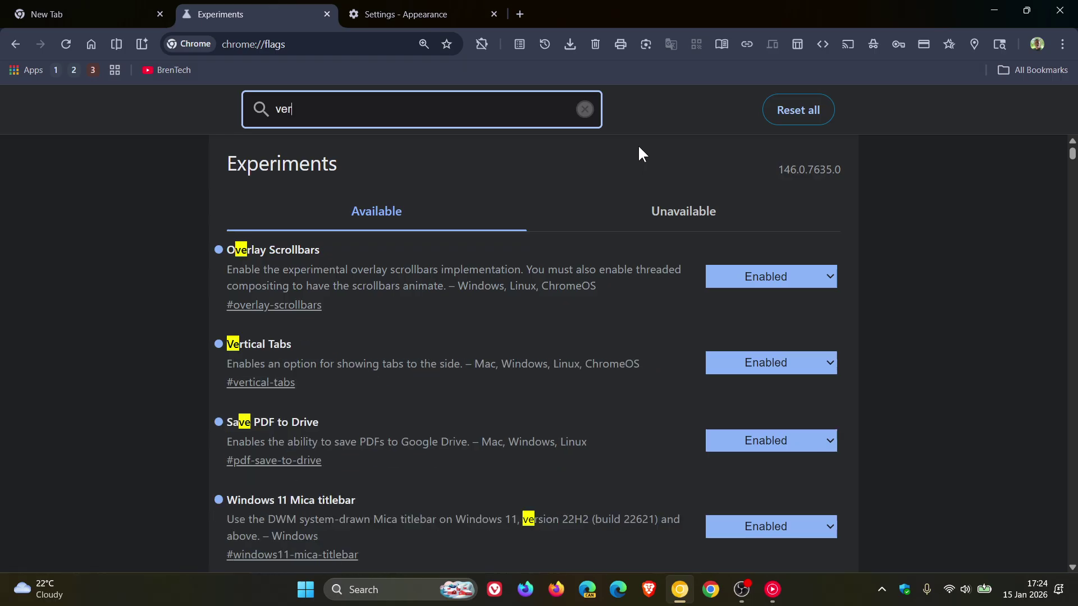
pyautogui.write('ti')
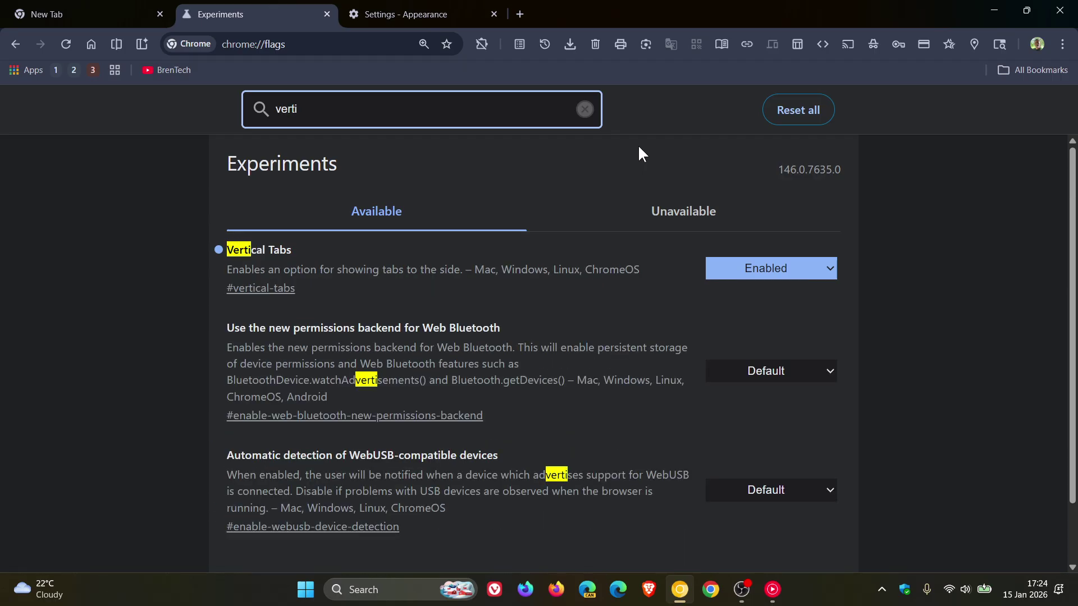
pyautogui.write('c')
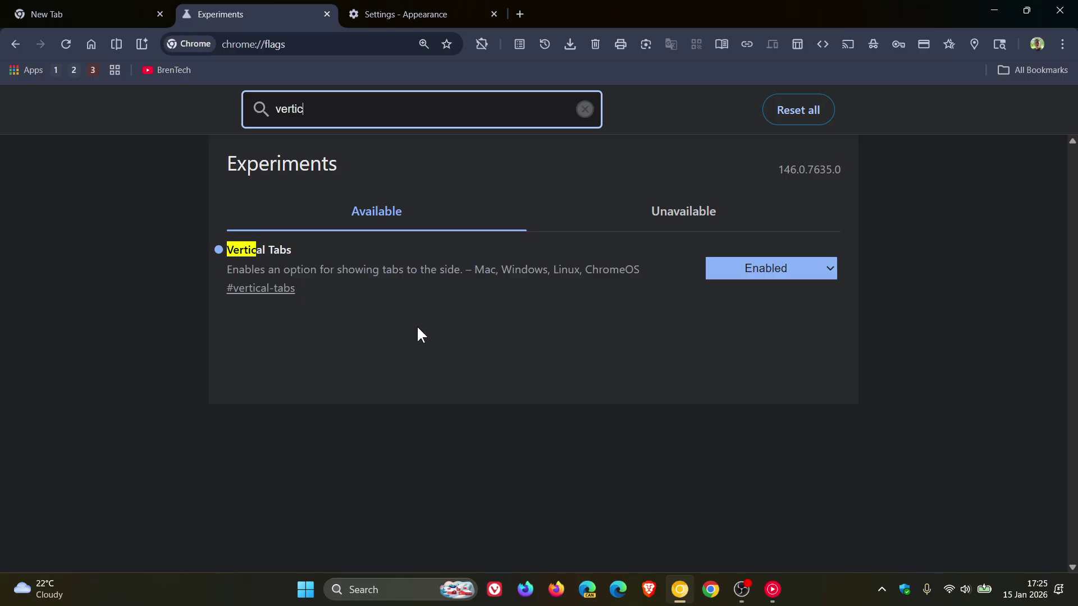
pyautogui.rightClick(643, 25)
pyautogui.click(723, 168)
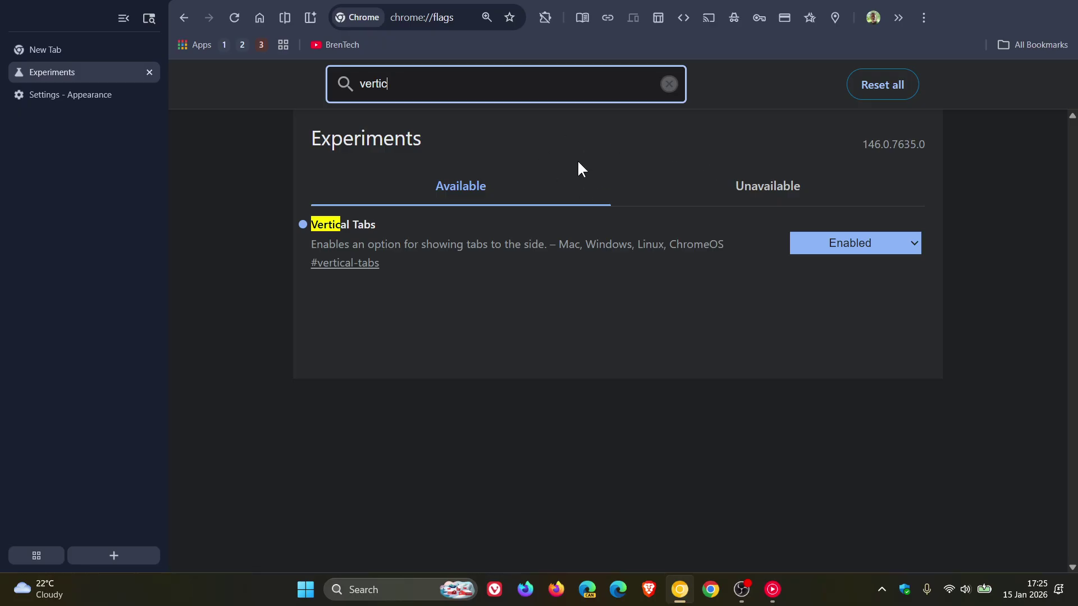
pyautogui.click(123, 17)
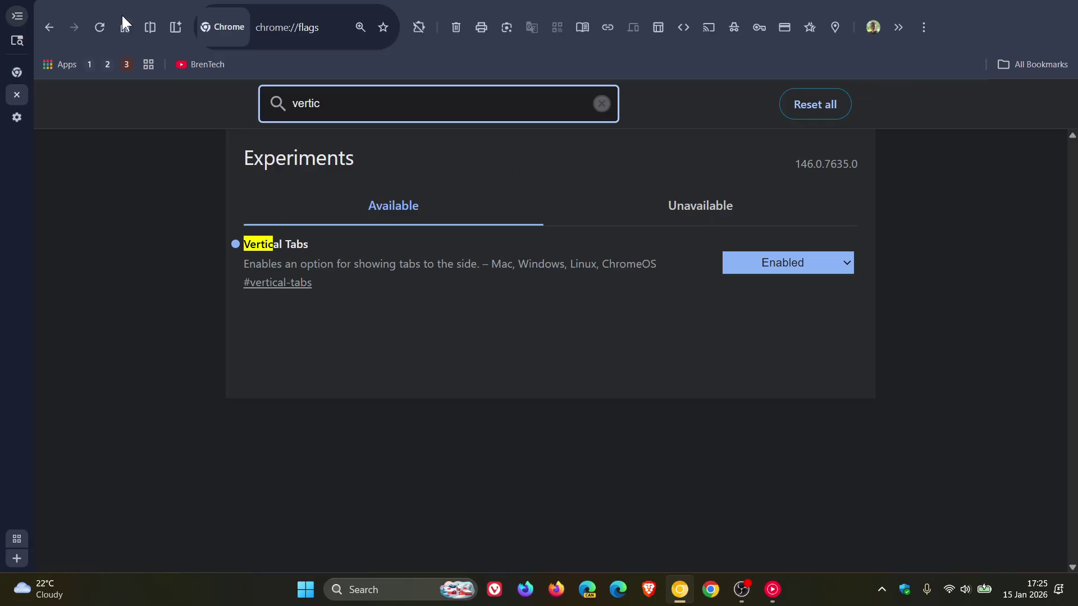
pyautogui.click(17, 18)
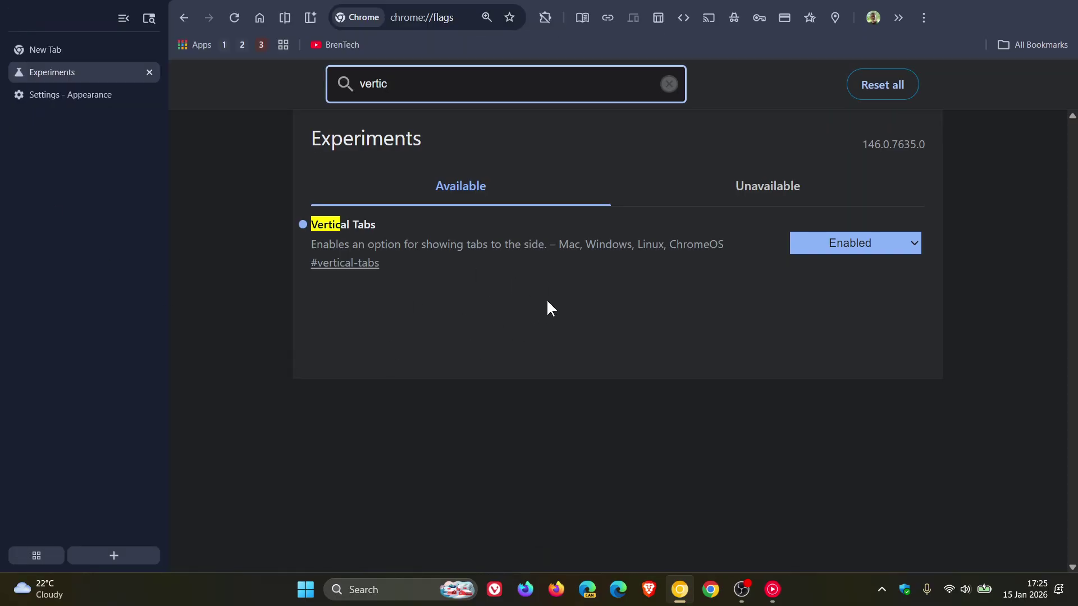
pyautogui.rightClick(44, 12)
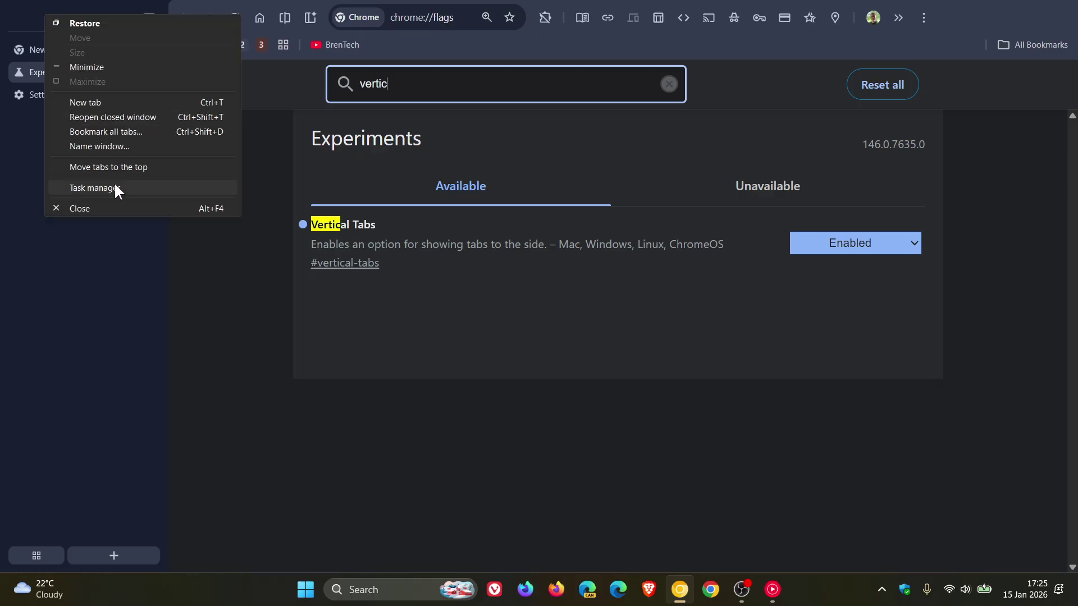
pyautogui.click(114, 167)
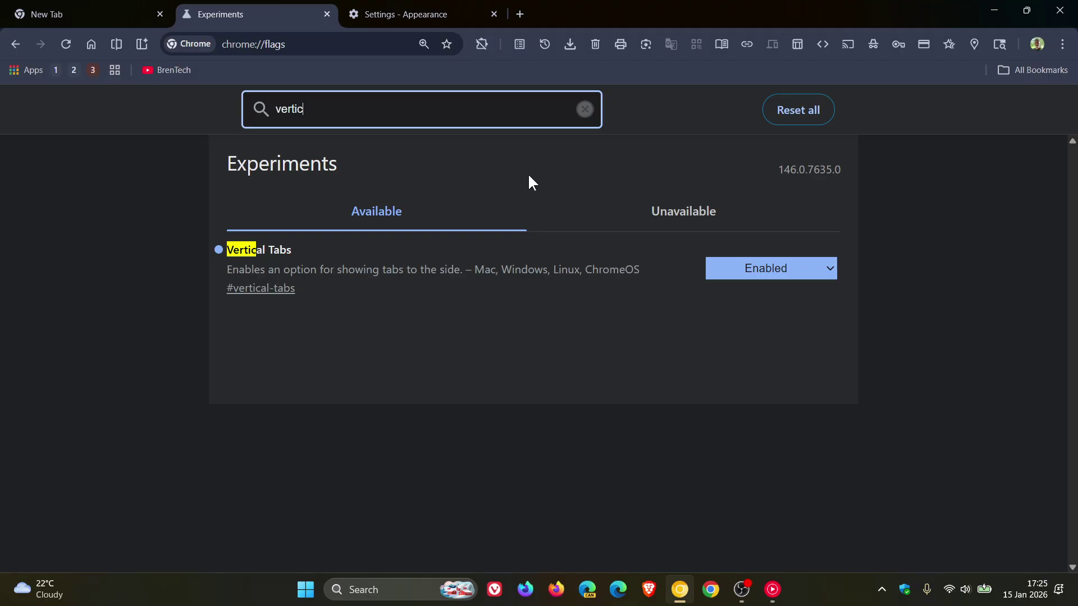
# - Select the first New Tab in the top tab strip to show the Google page
pyautogui.click(109, 12)
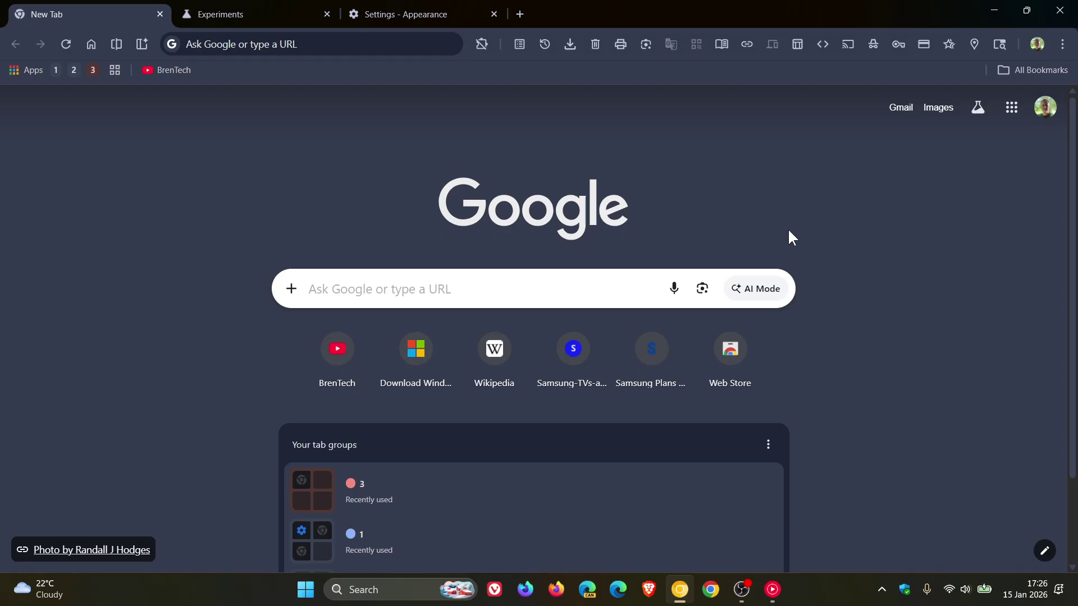